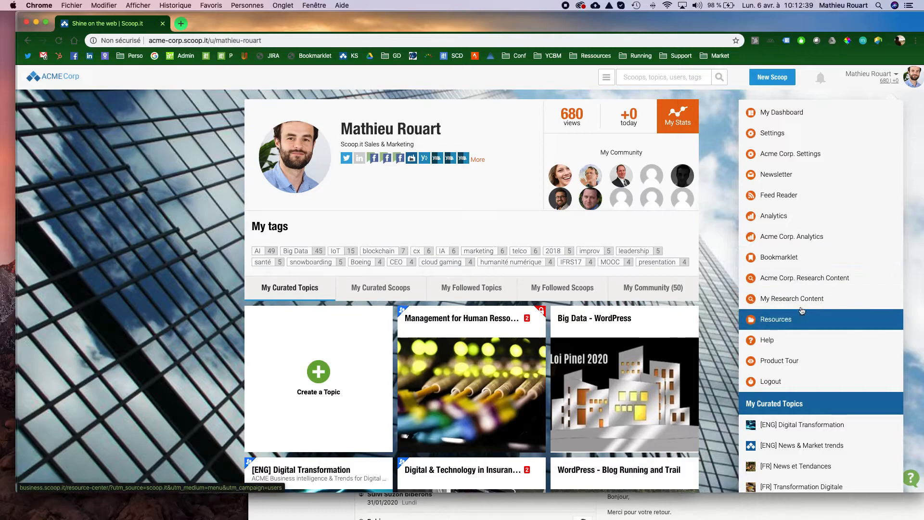
Open the My Research Content page in a new browser tab and switch to it.
triple_click(783, 301)
right_click(783, 299)
left_click(775, 304)
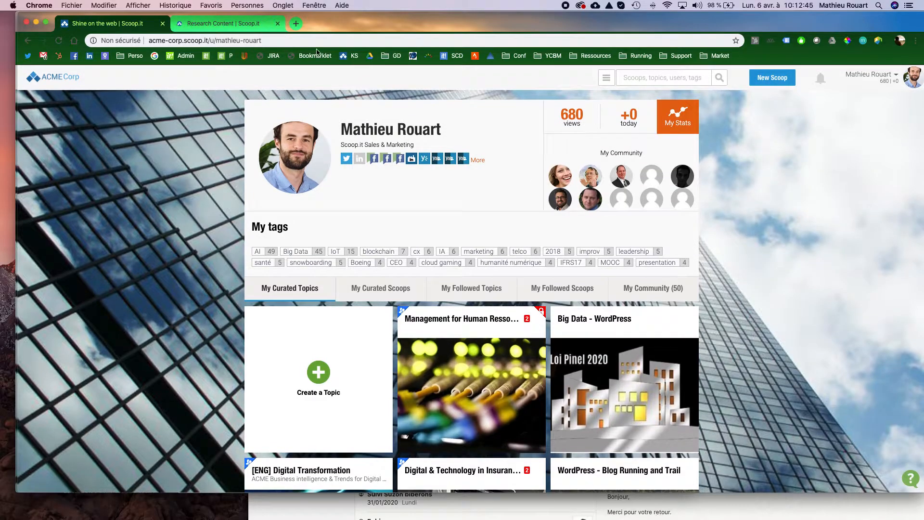
left_click(239, 27)
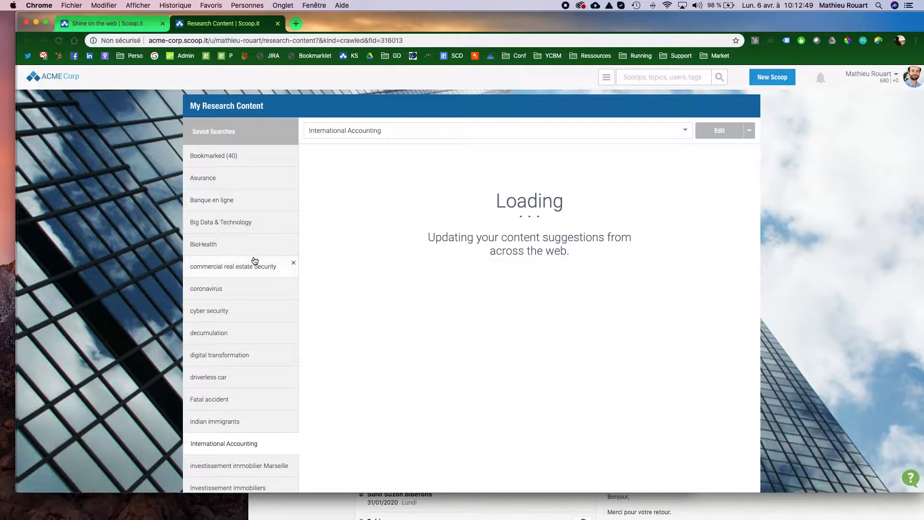
Open the saved search "Transformation Digitale FR" and start editing its criteria.
scroll(255, 260, "down", 5)
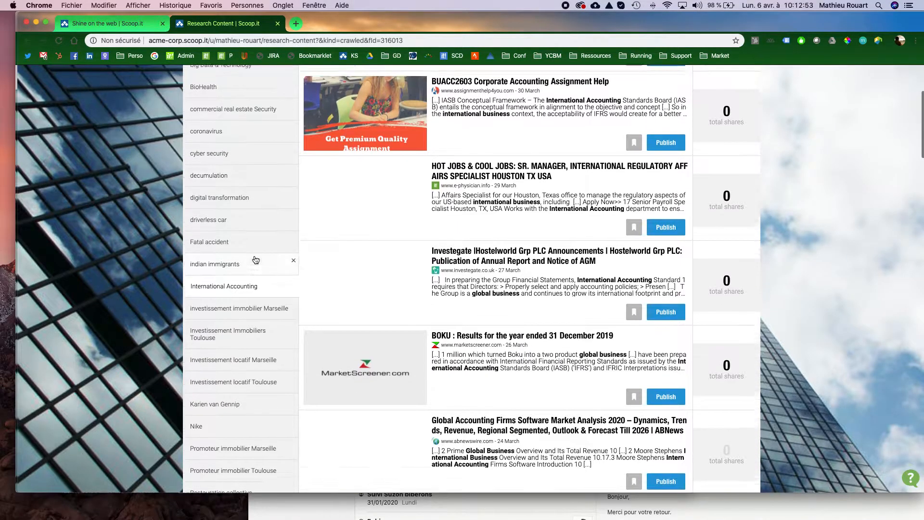
scroll(256, 260, "up", 5)
scroll(246, 259, "down", 2)
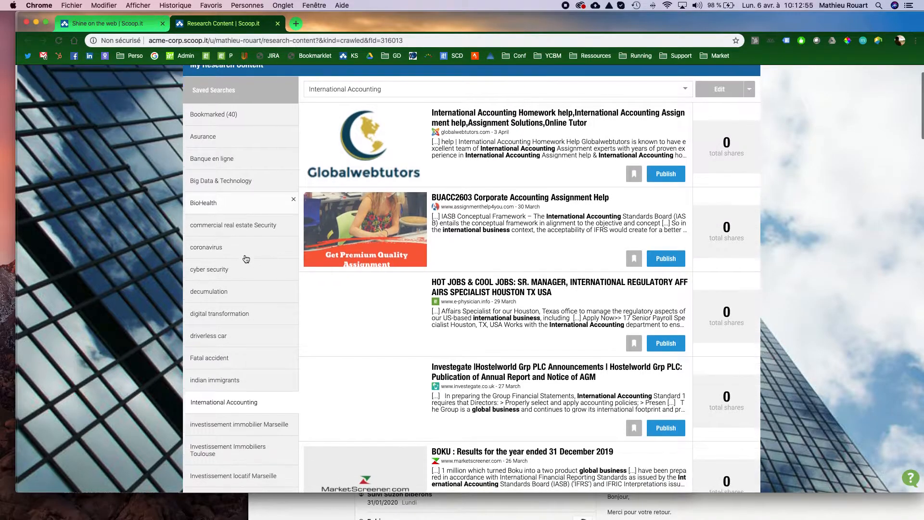
scroll(240, 295, "down", 5)
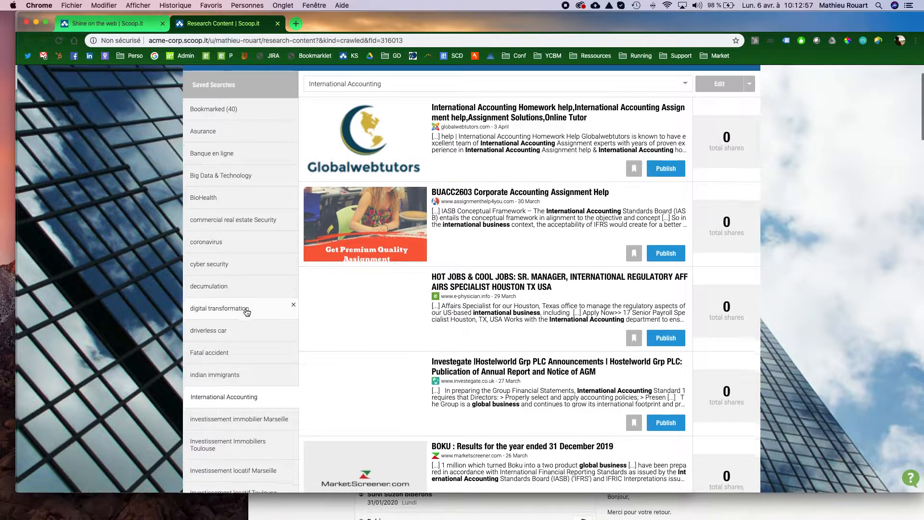
scroll(247, 312, "down", 3)
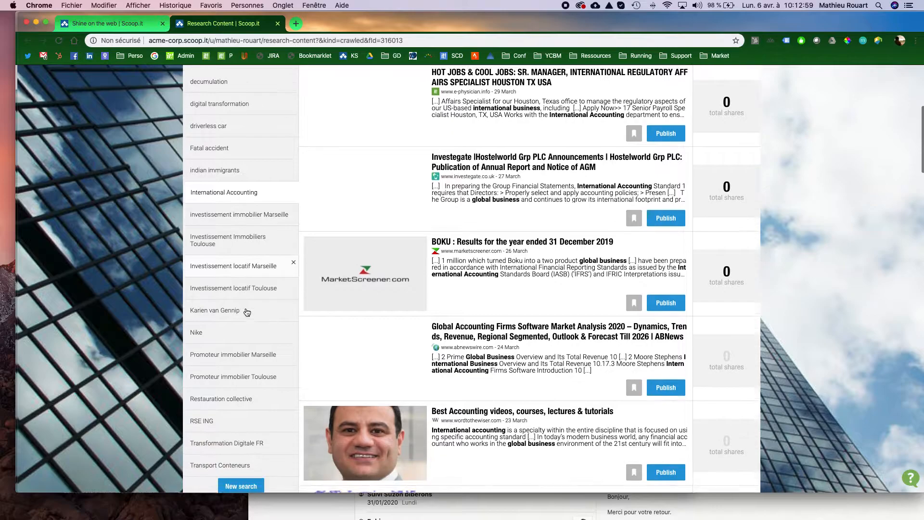
scroll(247, 313, "up", 2)
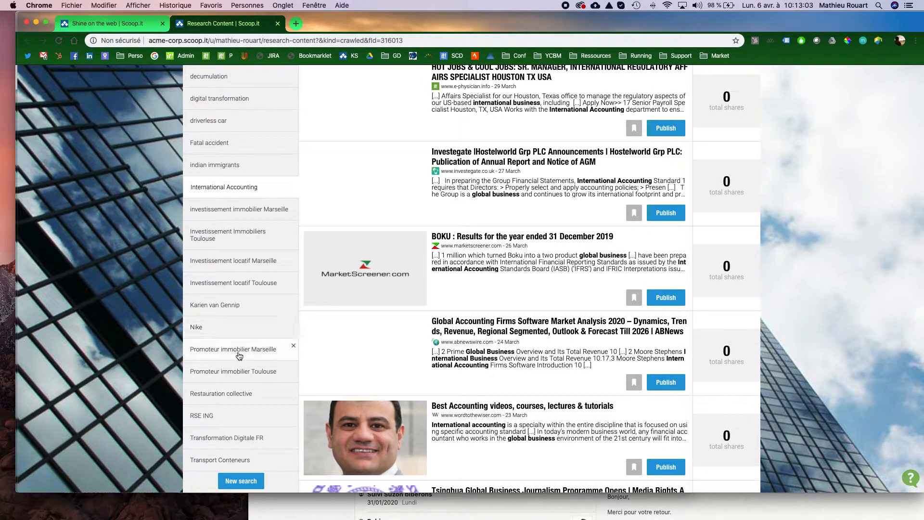
scroll(236, 349, "up", 2)
scroll(202, 246, "up", 4)
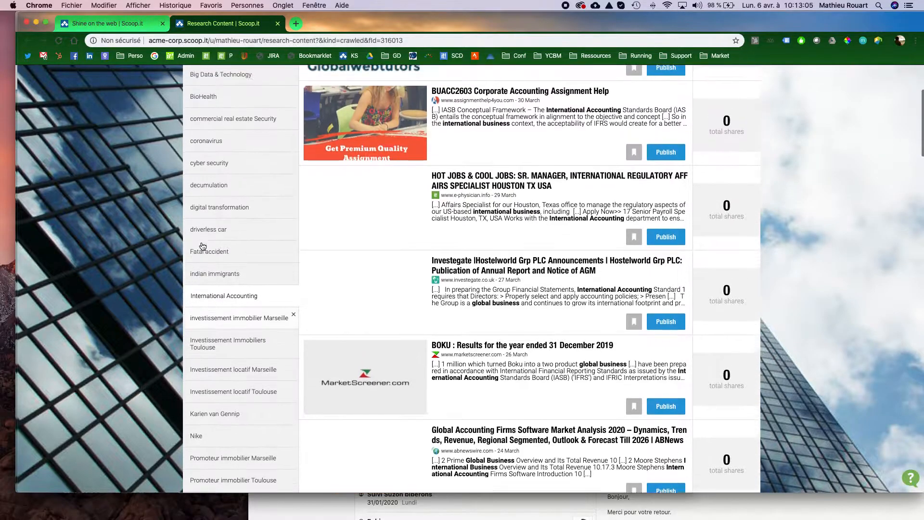
scroll(241, 321, "down", 9)
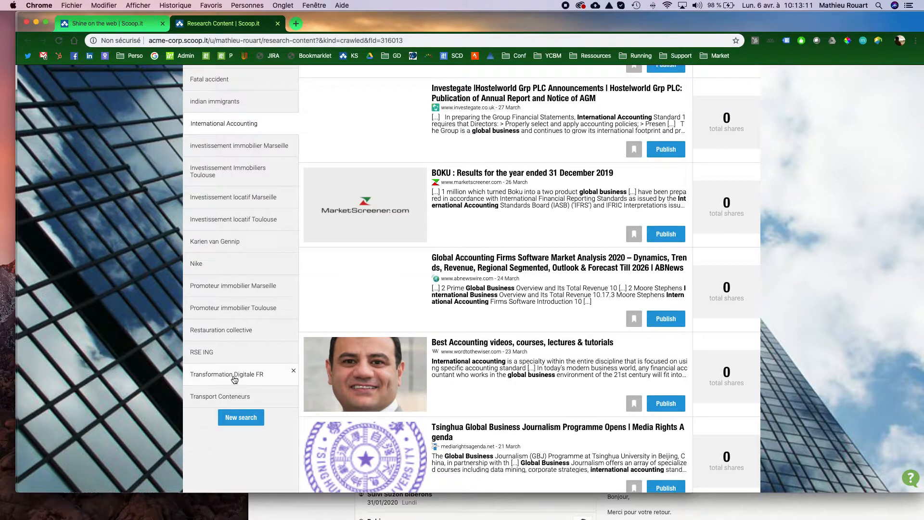
left_click(243, 379)
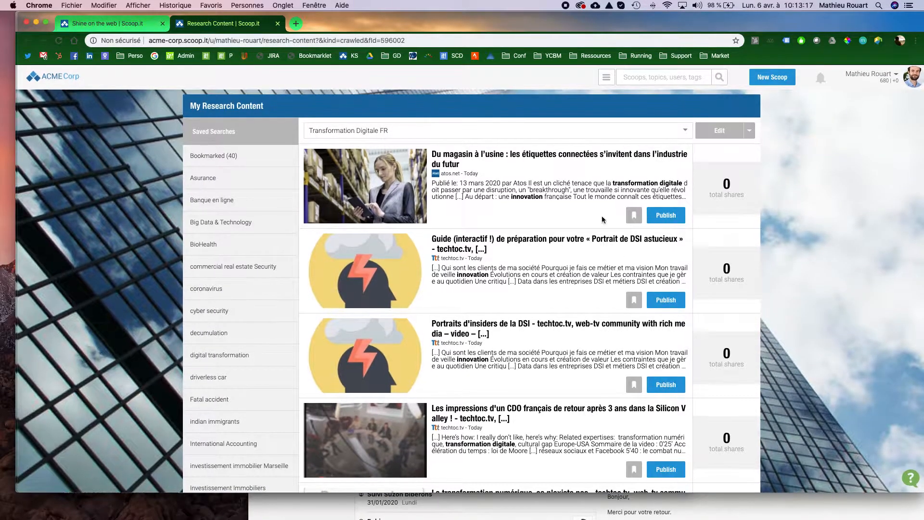
left_click(718, 131)
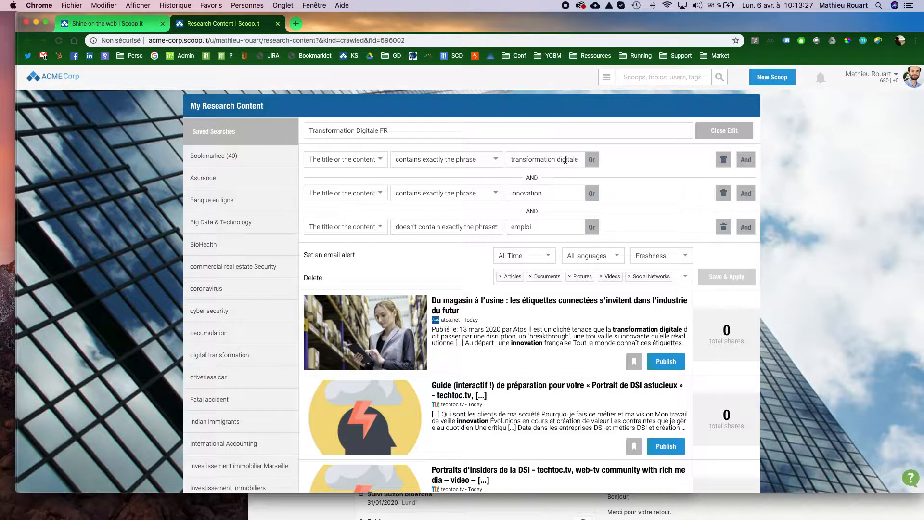
Review the available match types and search-field options of the "transformation digitale" condition.
left_click(491, 159)
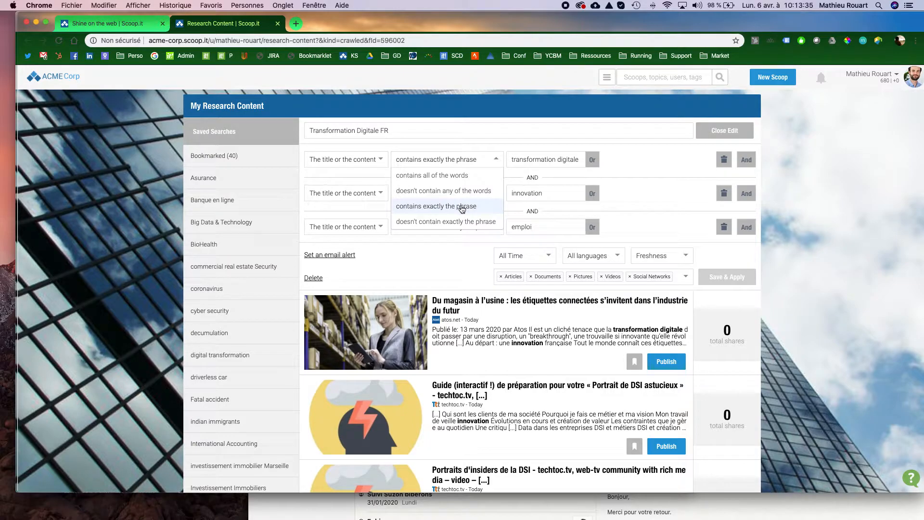
scroll(462, 208, "down", 1)
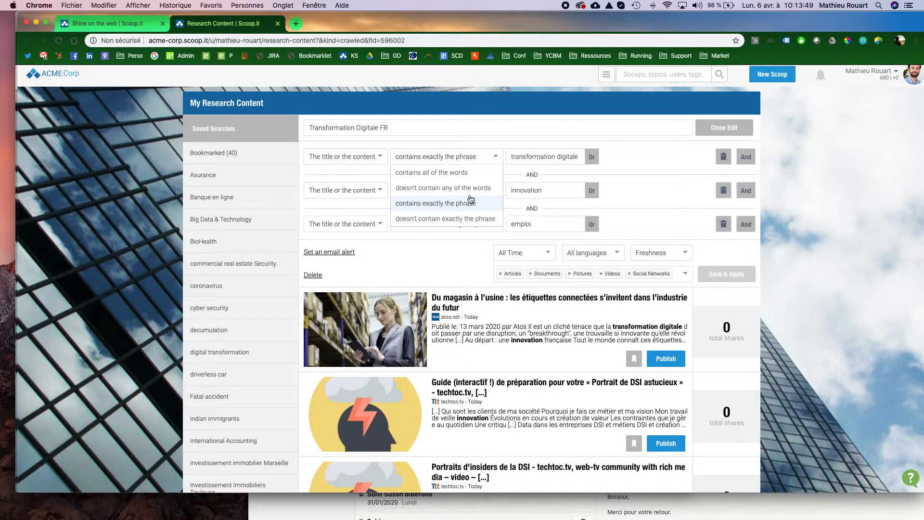
left_click(432, 160)
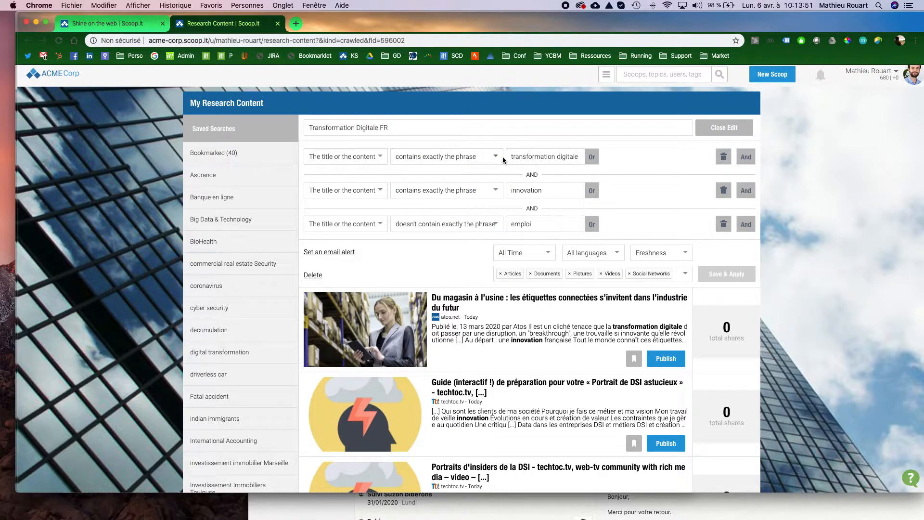
left_click(382, 159)
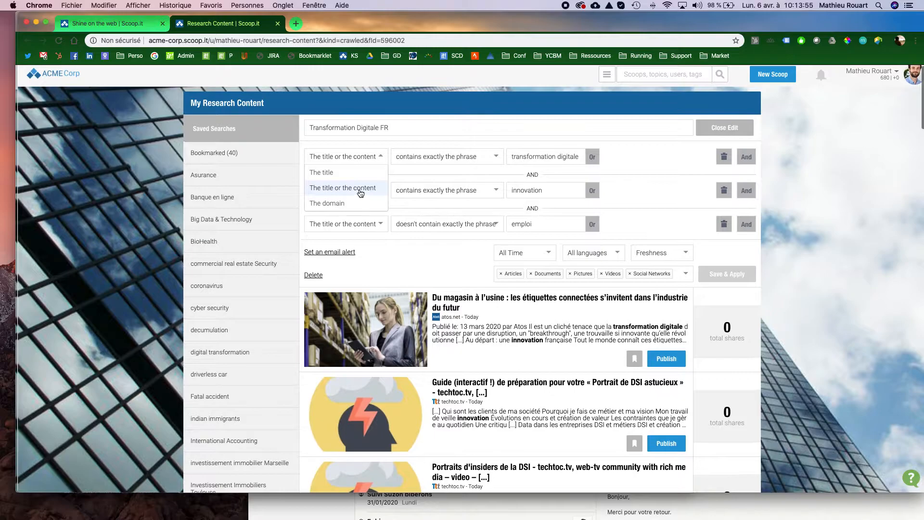
left_click(636, 175)
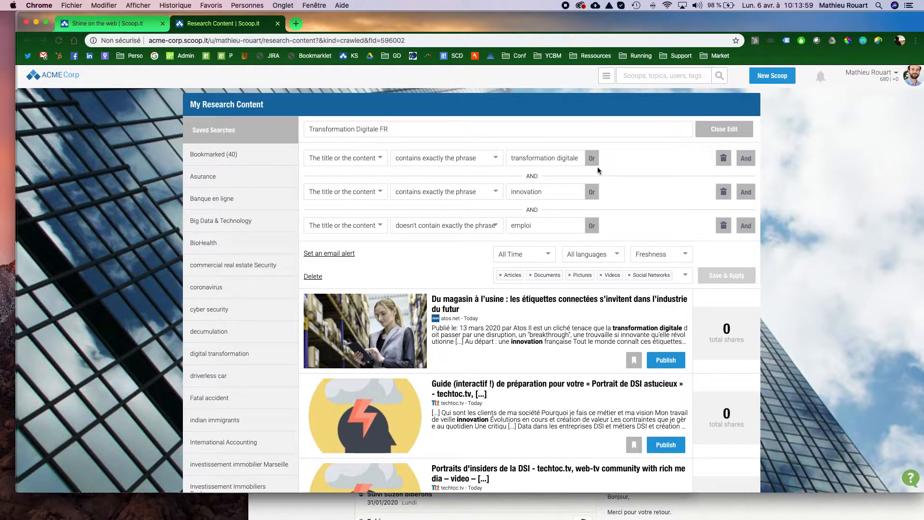
Add an empty alternative term to the "transformation digitale" condition and an extra blank AND condition to the search.
left_click(592, 158)
left_click(742, 192)
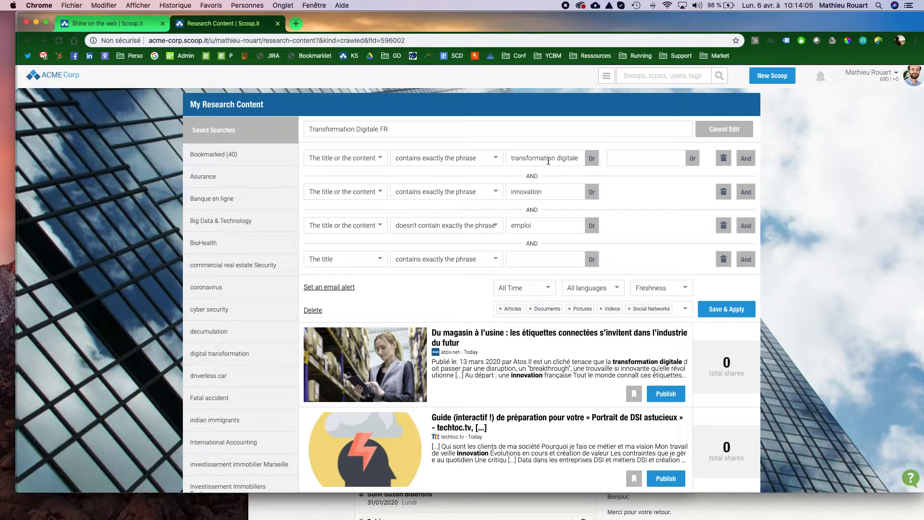
Examine the "innovation" condition and the match-type options of the condition excluding "emploi".
left_click_drag(553, 193, 518, 195)
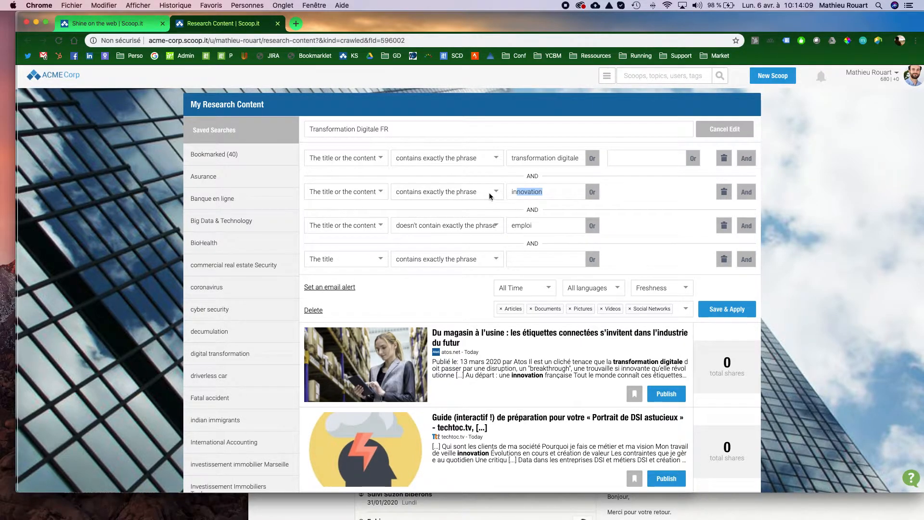
scroll(377, 198, "down", 1)
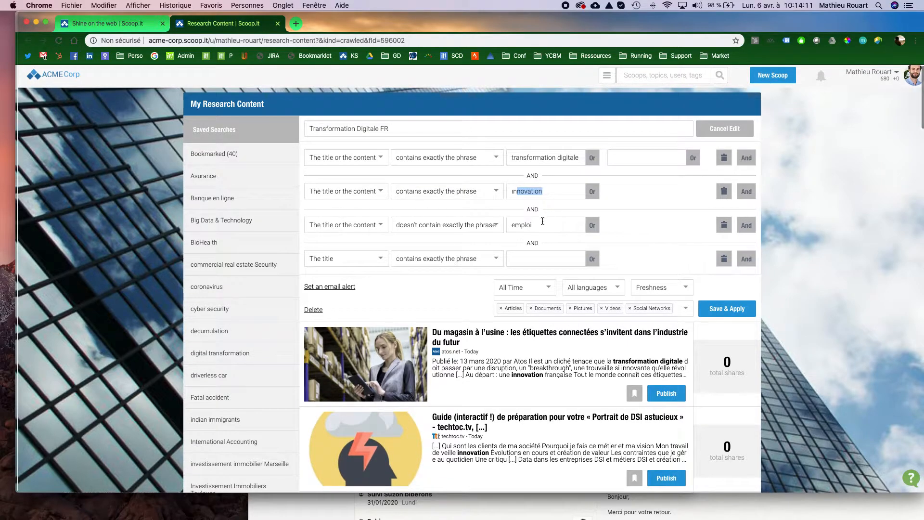
left_click(495, 228)
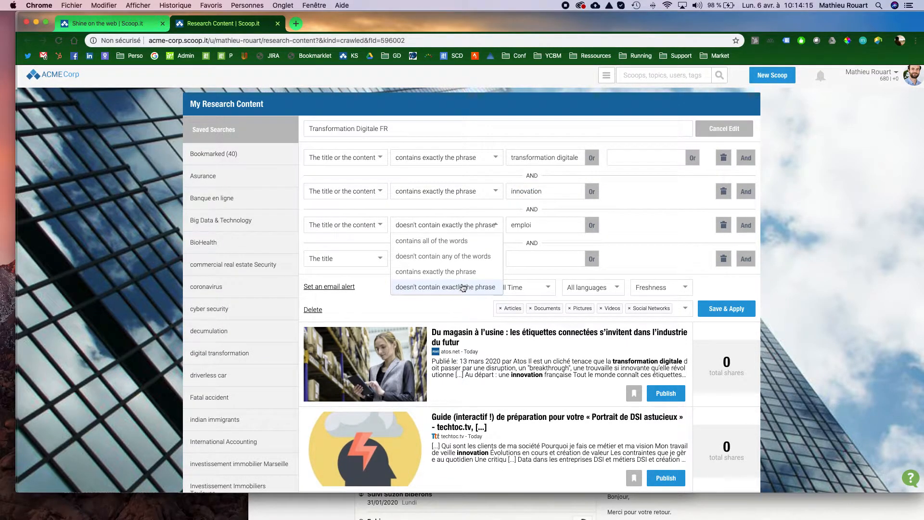
left_click(495, 226)
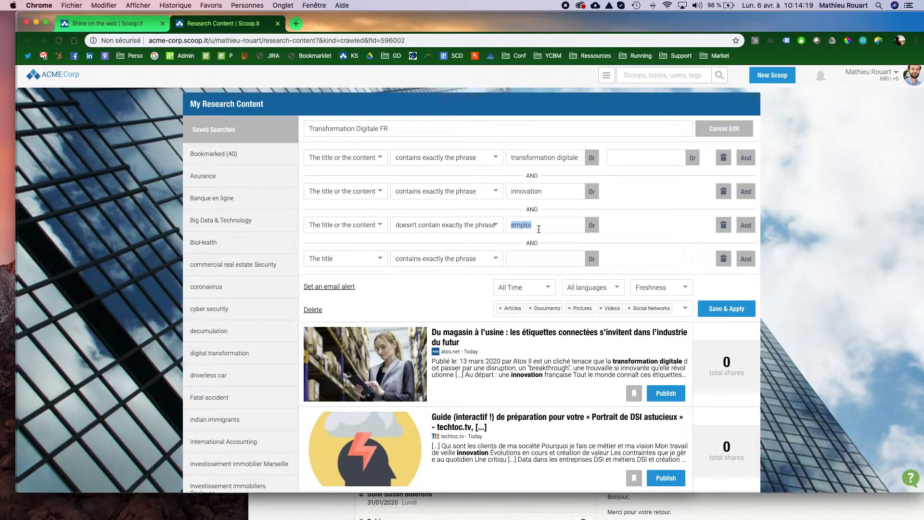
left_click(653, 234)
Restrict the search to a period of 2 months and to French-language content.
left_click(547, 289)
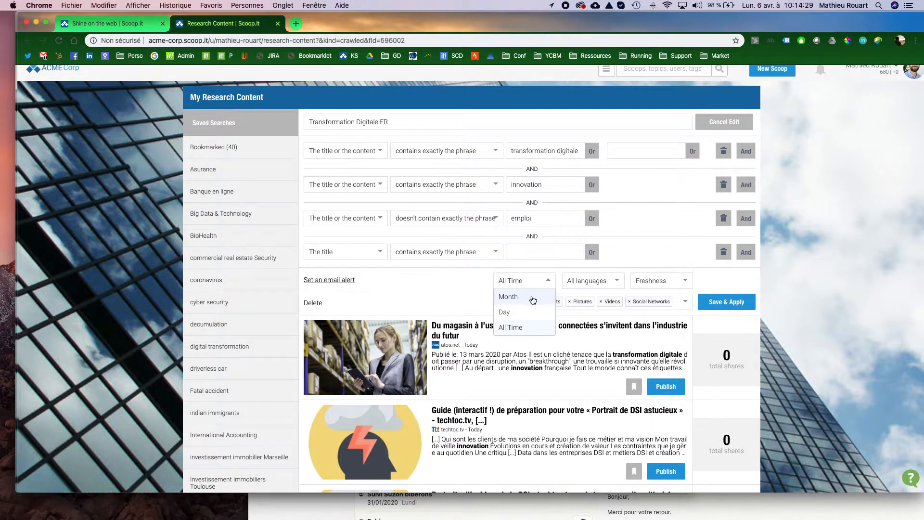
left_click(529, 298)
left_click(547, 283)
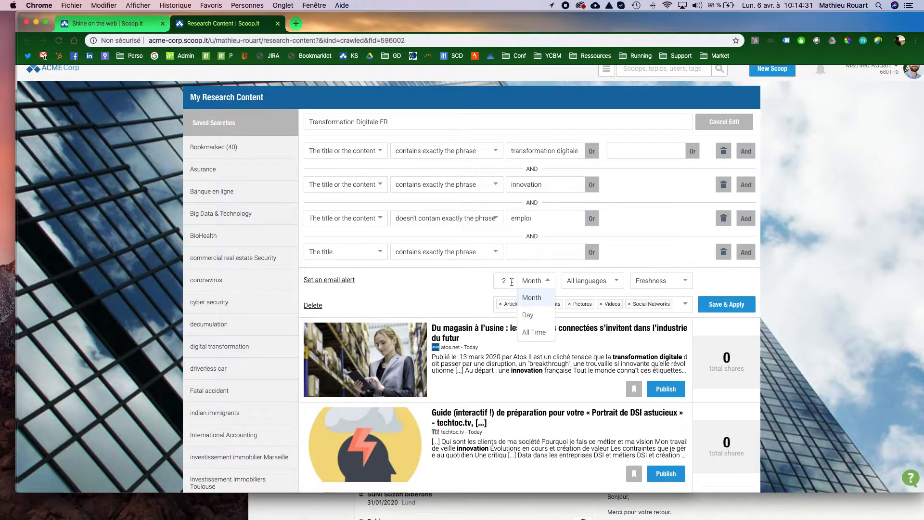
left_click(578, 280)
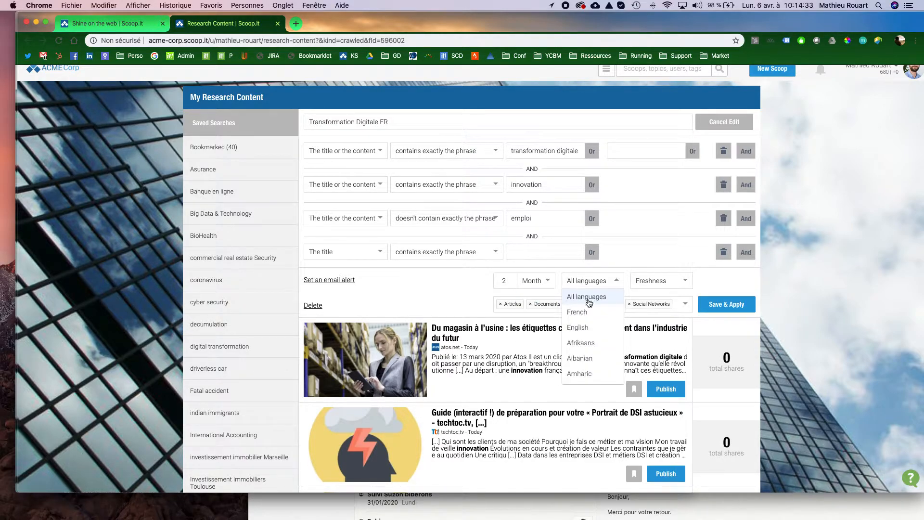
left_click(589, 314)
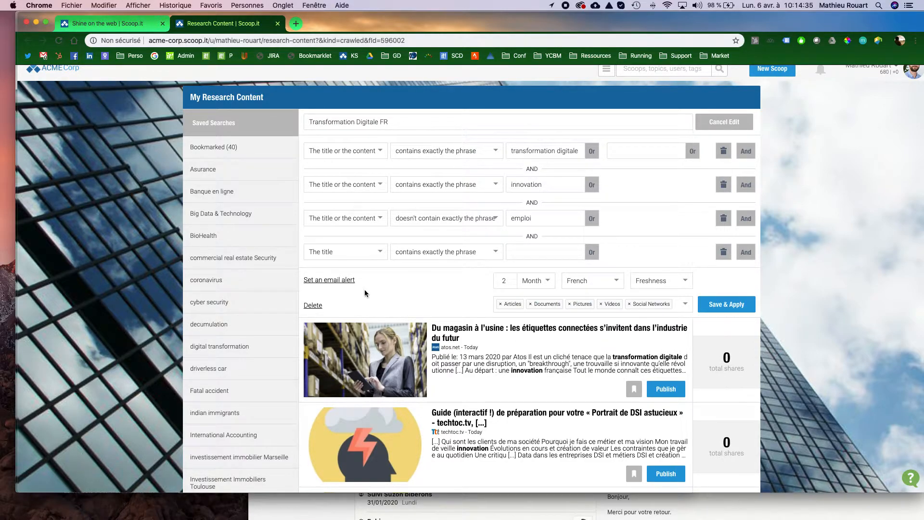
View the email alert frequency options for this search, then close them without saving.
left_click(350, 281)
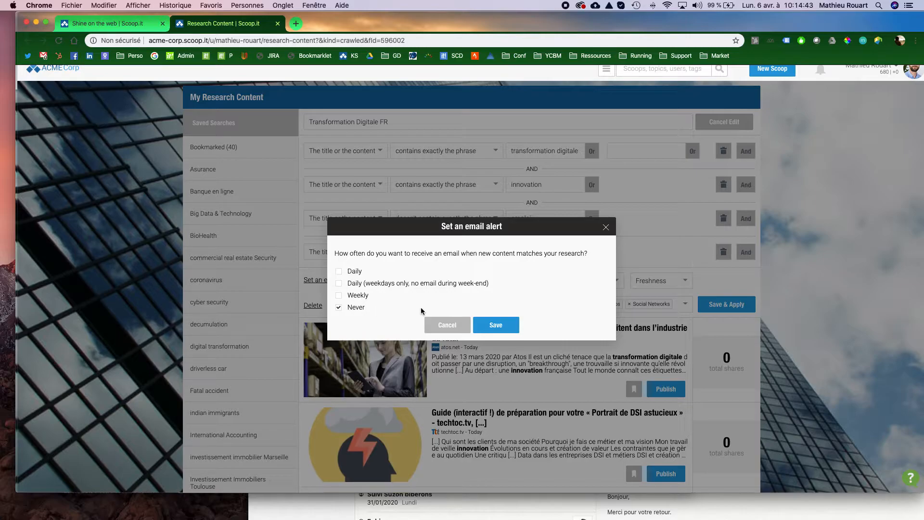
left_click(605, 227)
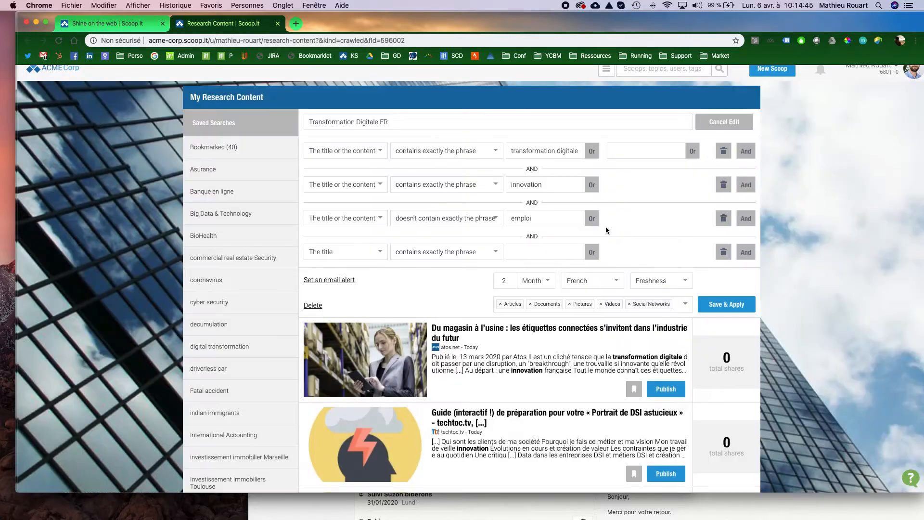
Examine the suggested articles and the search keywords highlighted in their excerpts.
scroll(637, 279, "down", 5)
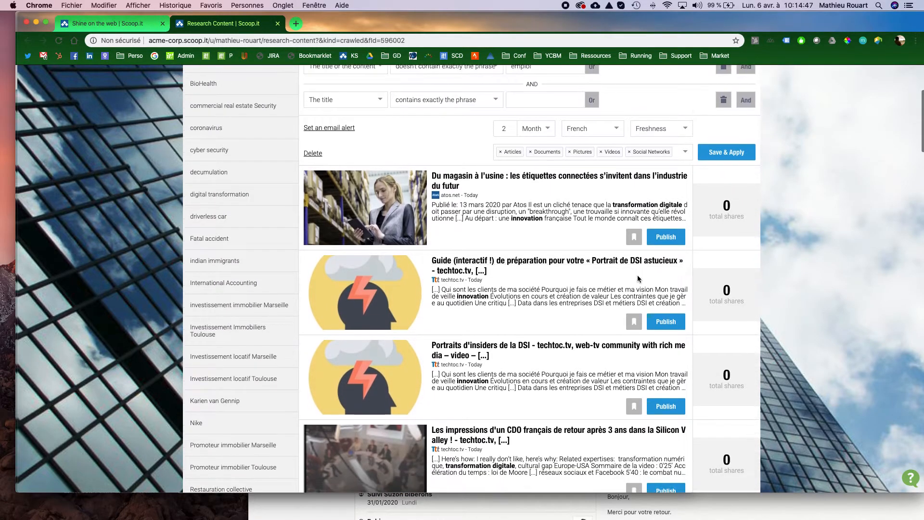
scroll(643, 225, "down", 1)
scroll(640, 223, "up", 1)
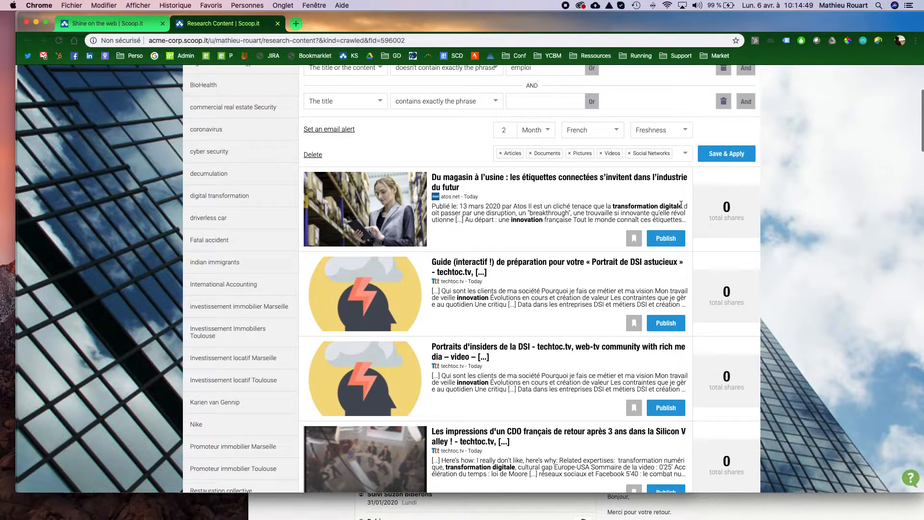
left_click_drag(667, 207, 615, 208)
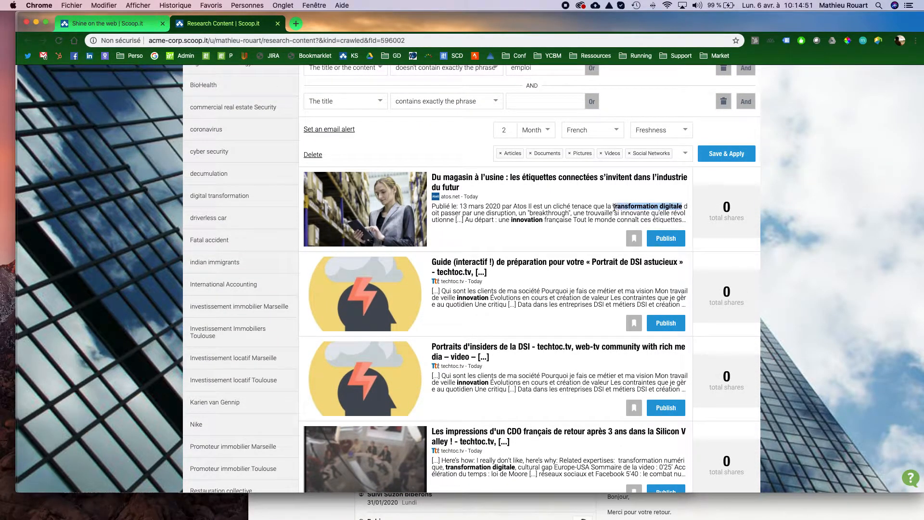
left_click(529, 223)
scroll(528, 223, "down", 15)
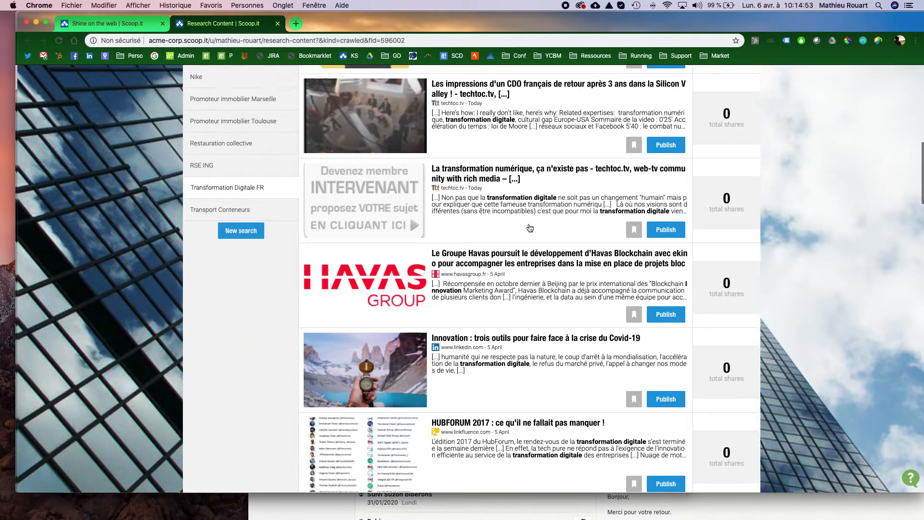
scroll(529, 225, "down", 18)
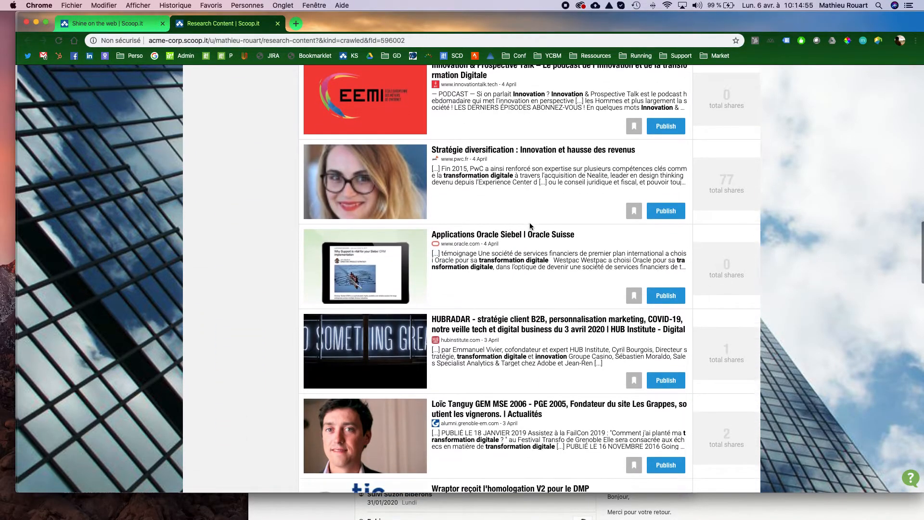
scroll(528, 226, "up", 16)
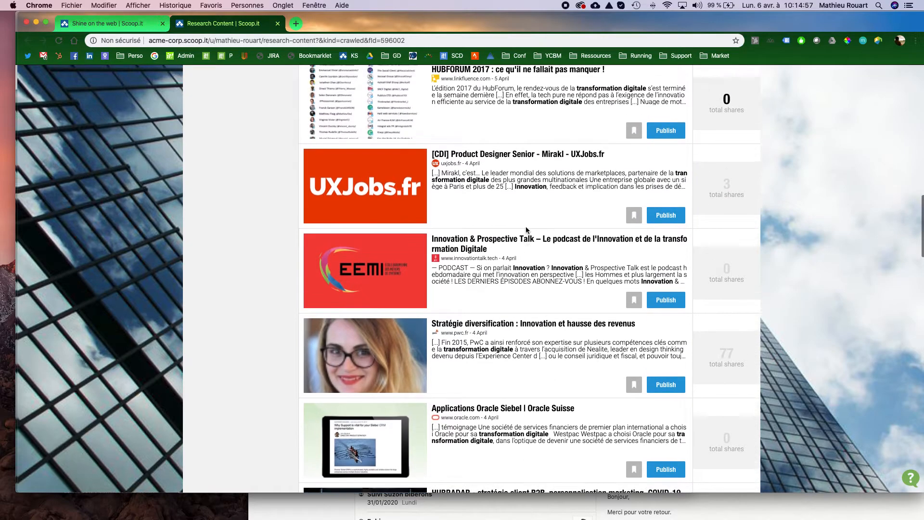
scroll(527, 230, "up", 15)
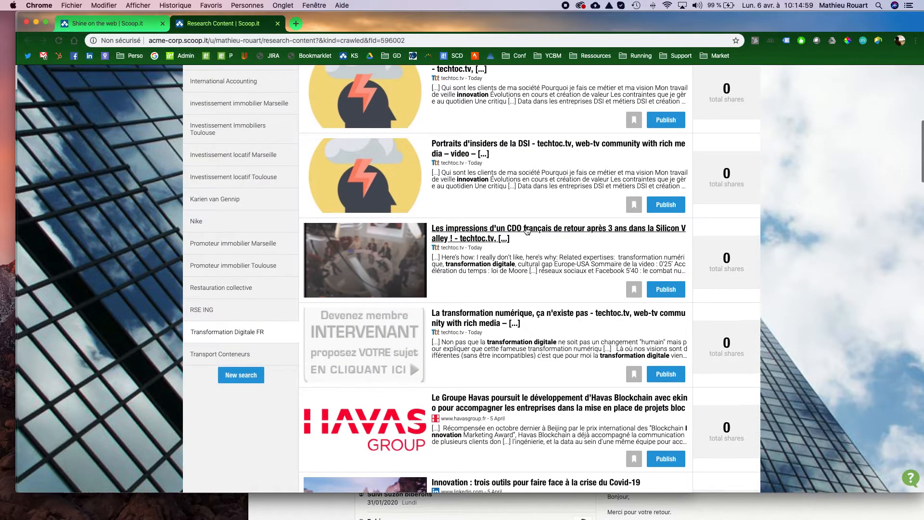
scroll(527, 231, "up", 5)
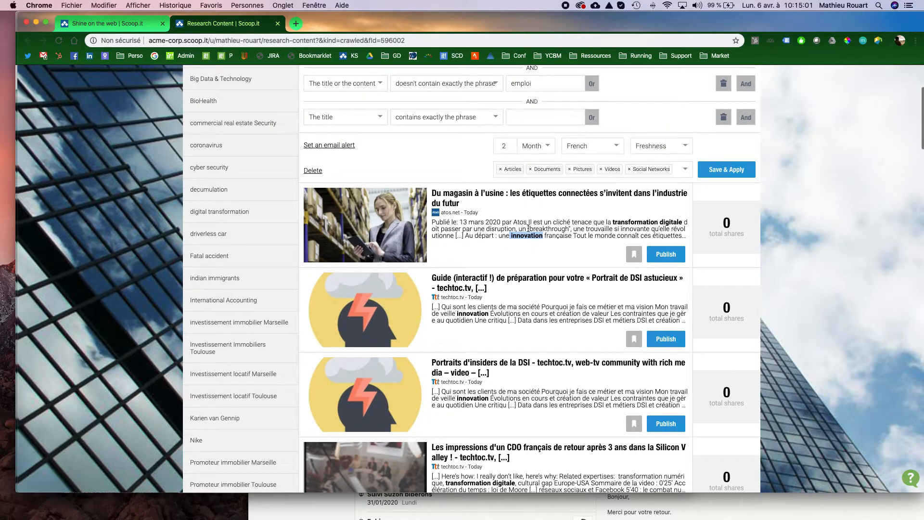
View the destination topics available for publishing the first suggested article, "Du magasin à l'usine", then close the form without publishing.
left_click(543, 248)
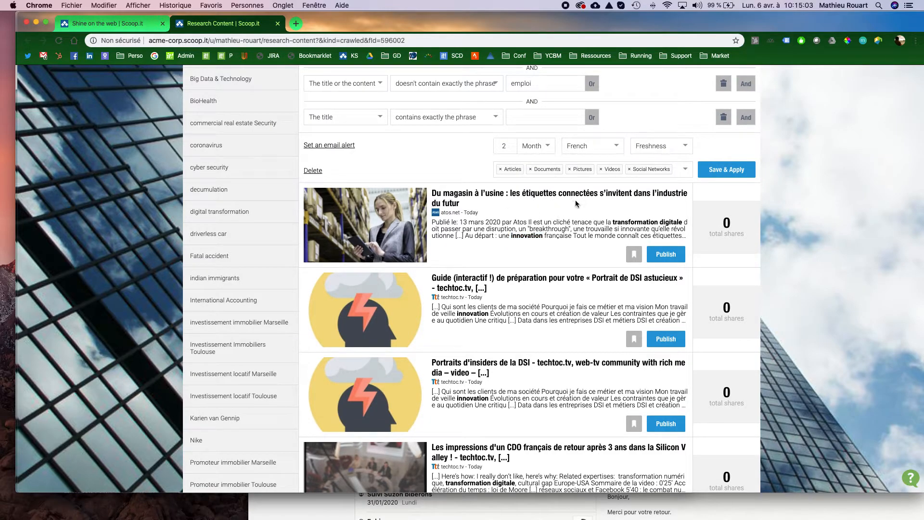
left_click(666, 255)
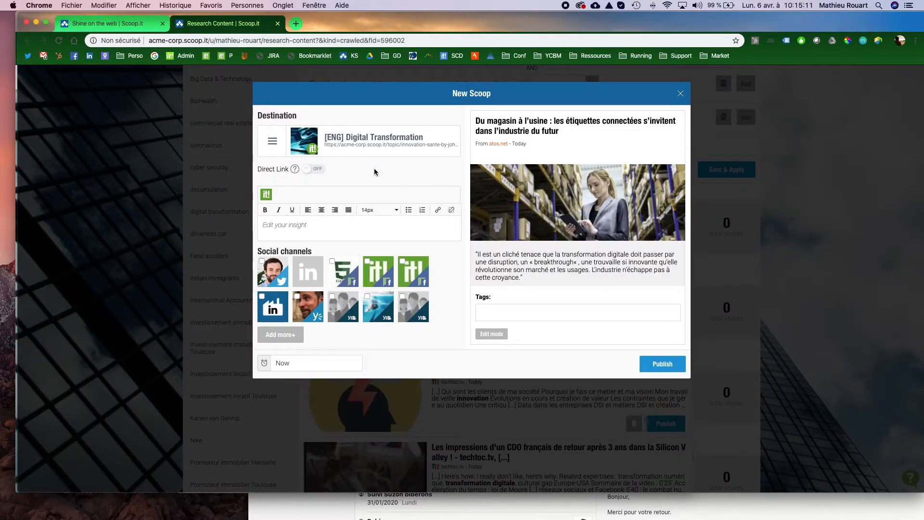
left_click(391, 149)
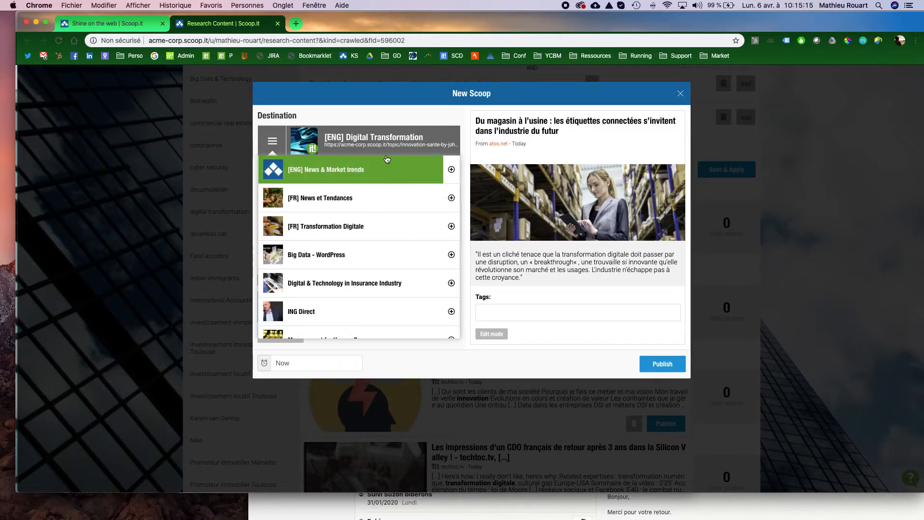
left_click(393, 139)
left_click(396, 141)
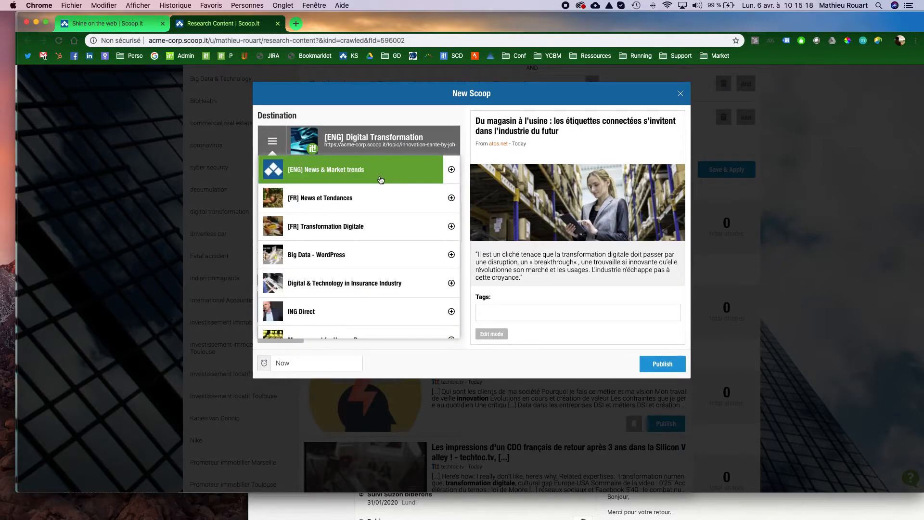
left_click(390, 139)
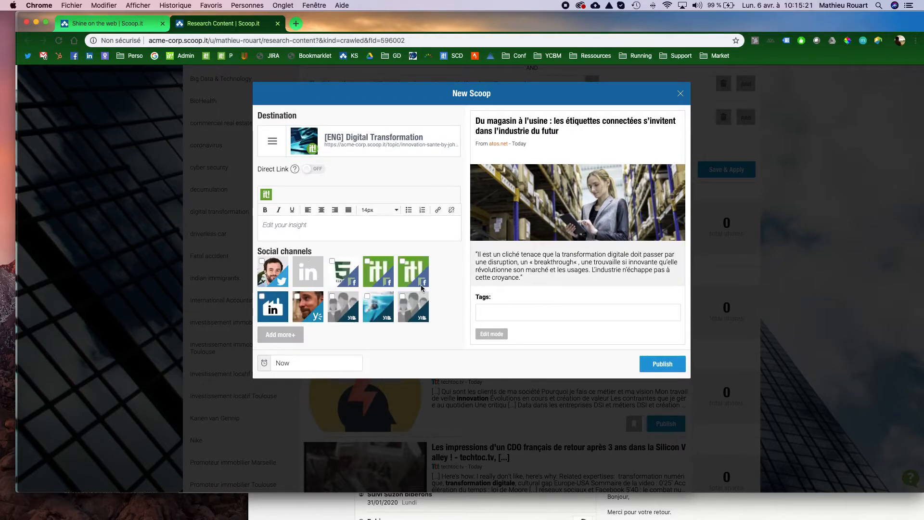
left_click(680, 94)
Examine the conditions and filters of the "Transformation Digitale FR" search together with its suggested articles.
scroll(645, 294, "down", 1)
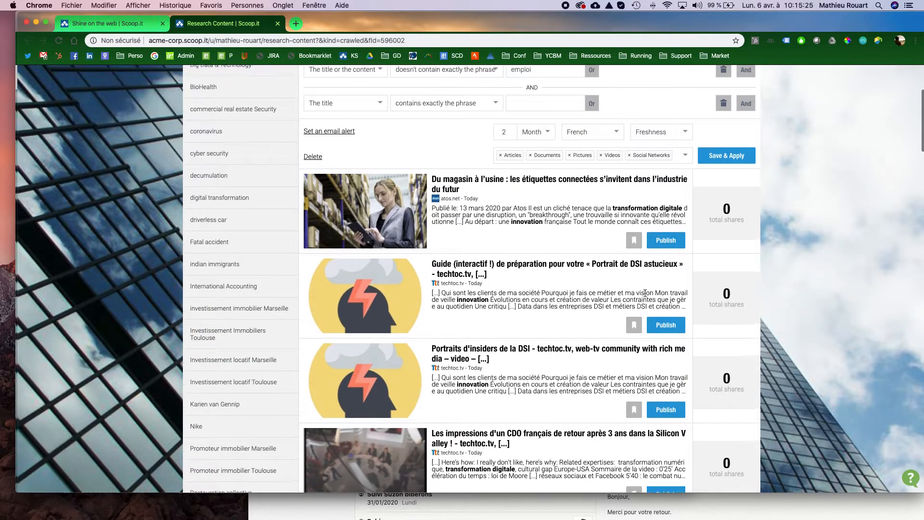
scroll(644, 293, "up", 4)
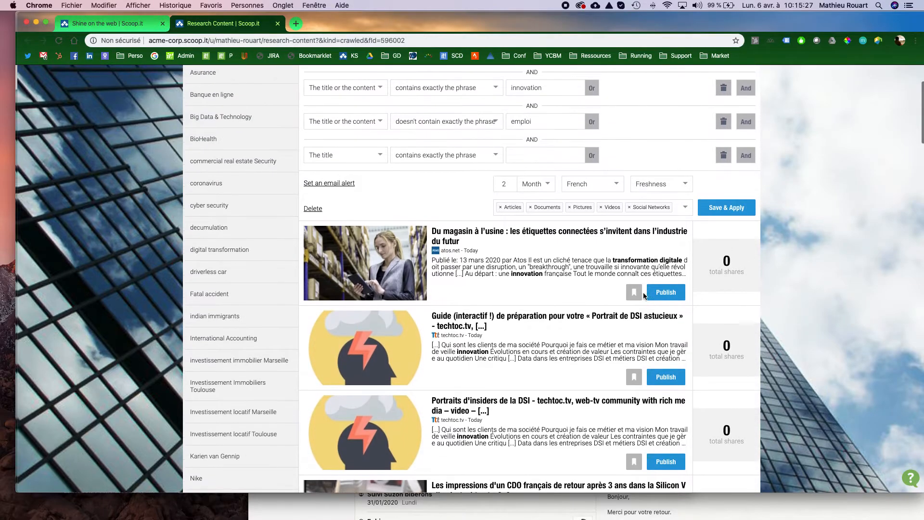
scroll(385, 300, "up", 3)
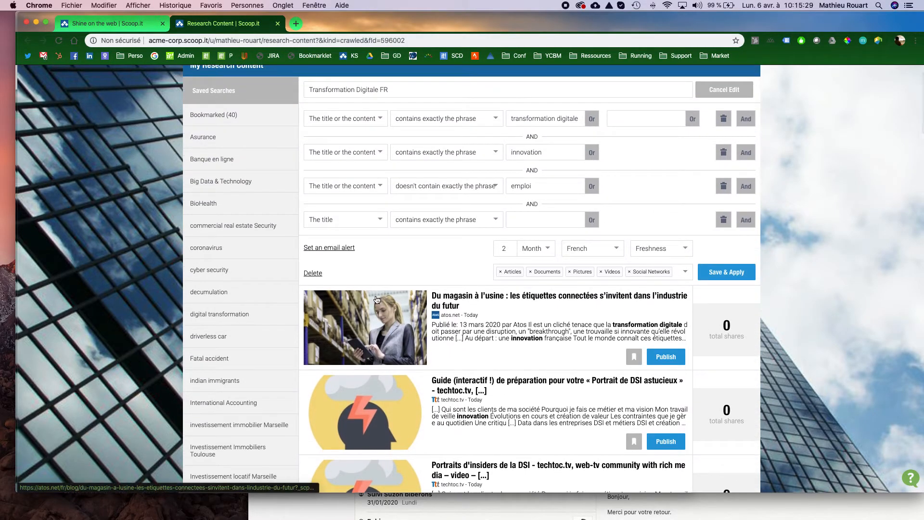
scroll(361, 295, "up", 2)
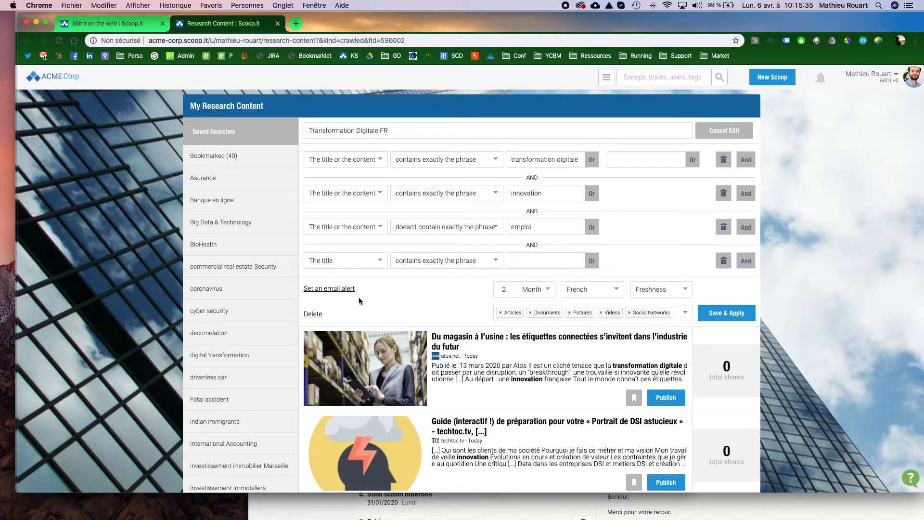
scroll(270, 318, "down", 2)
scroll(269, 317, "up", 2)
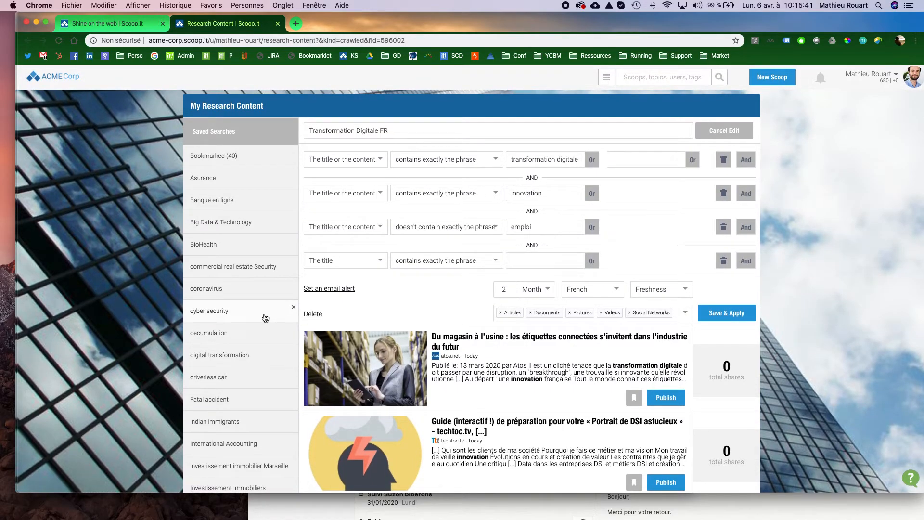
scroll(646, 383, "down", 2)
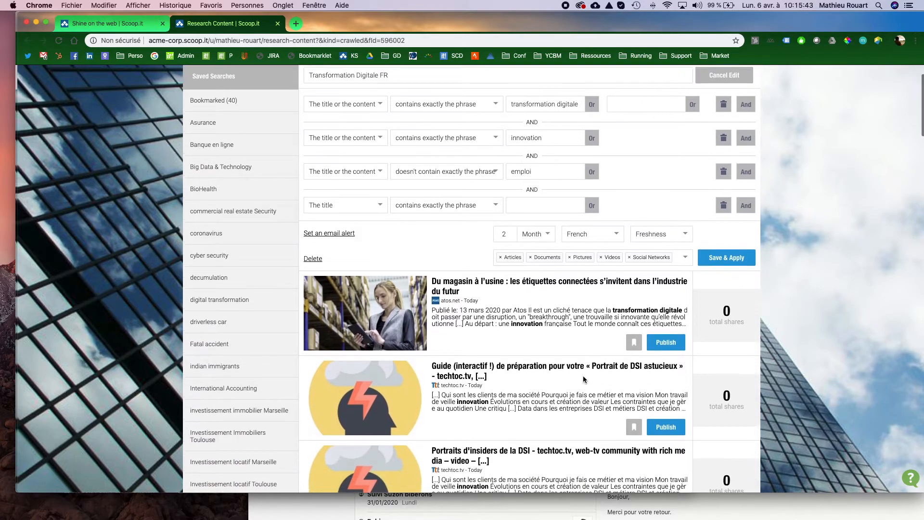
scroll(564, 343, "up", 1)
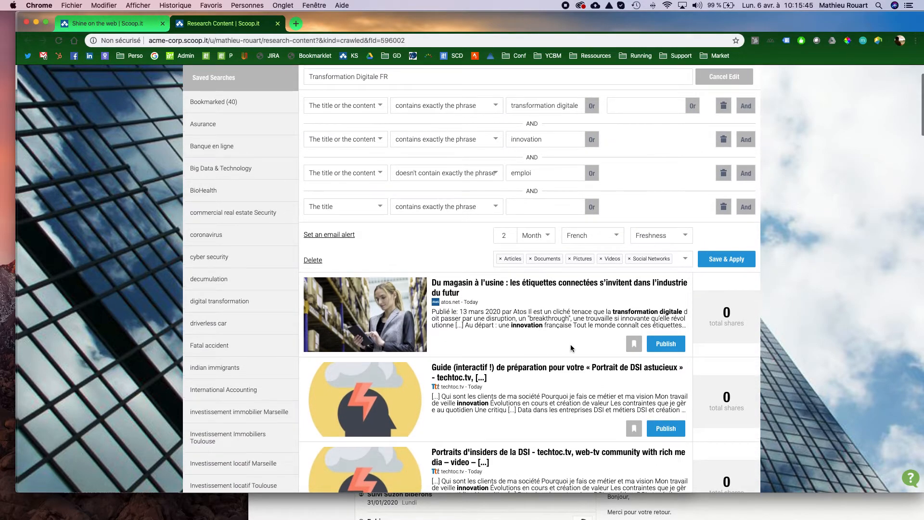
Reopen the publishing form for "Du magasin à l'usine" to browse its destination topics, and close it without publishing.
left_click(666, 343)
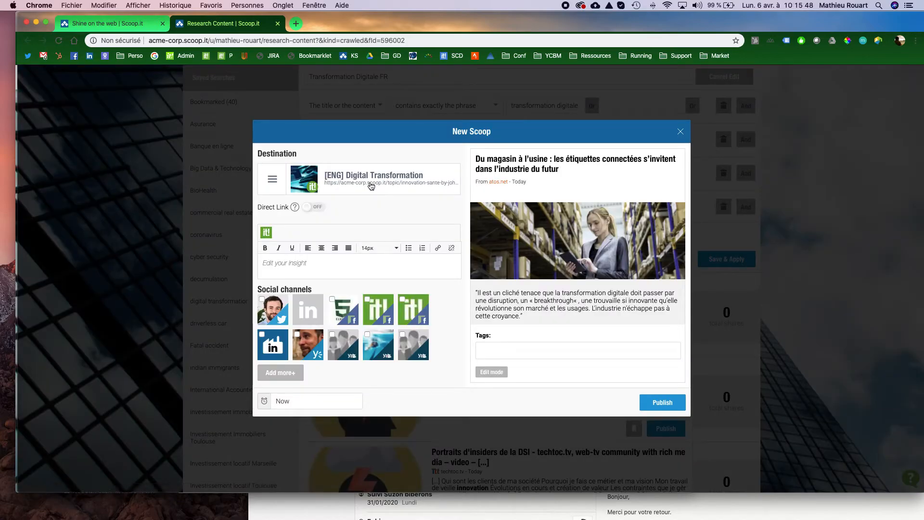
left_click(371, 186)
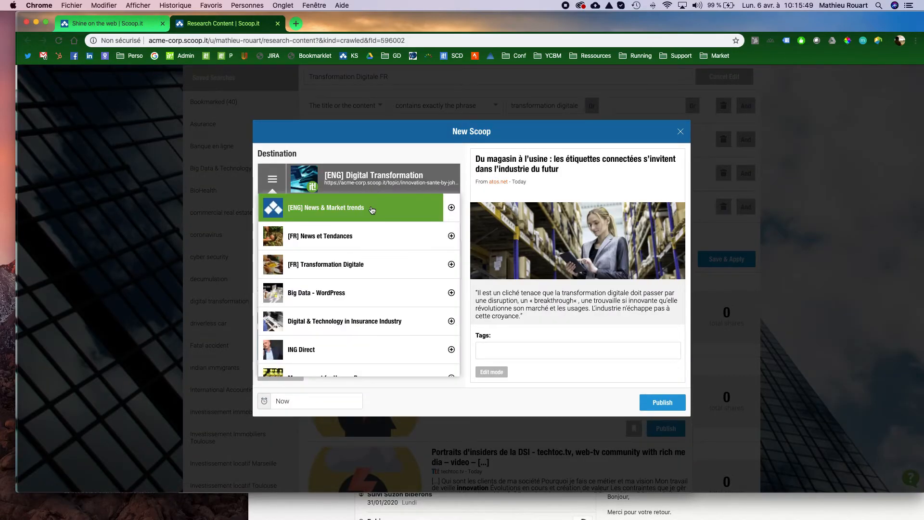
scroll(372, 241, "down", 1)
scroll(371, 242, "down", 3)
scroll(369, 241, "up", 4)
scroll(368, 242, "up", 2)
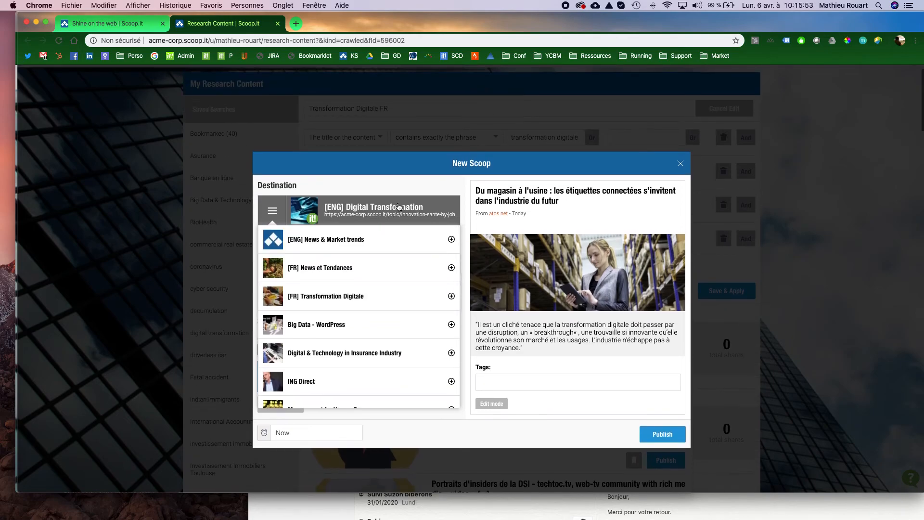
left_click(408, 207)
left_click(680, 165)
scroll(659, 225, "down", 5)
scroll(658, 226, "up", 4)
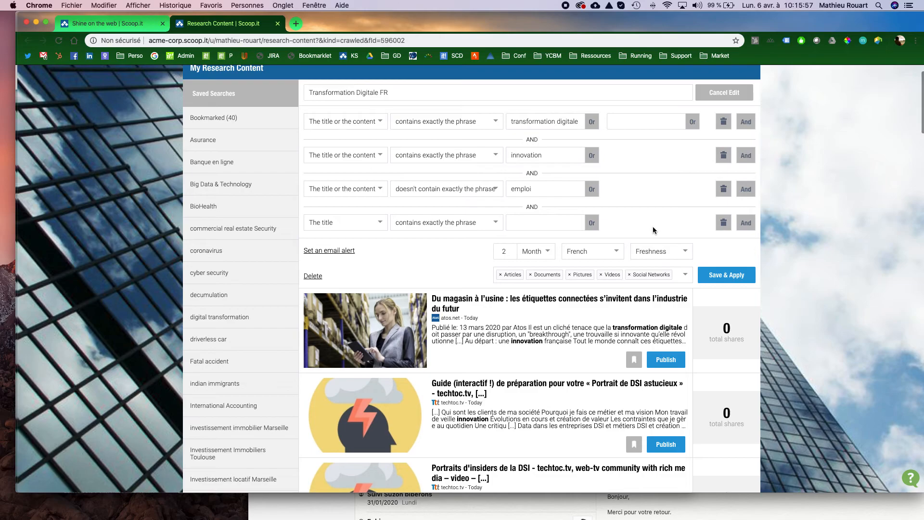
scroll(654, 229, "up", 2)
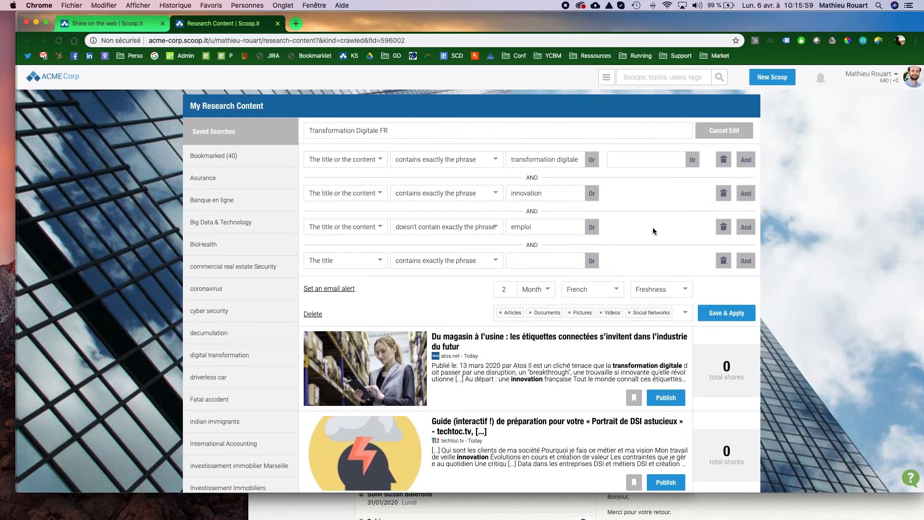
scroll(650, 231, "down", 1)
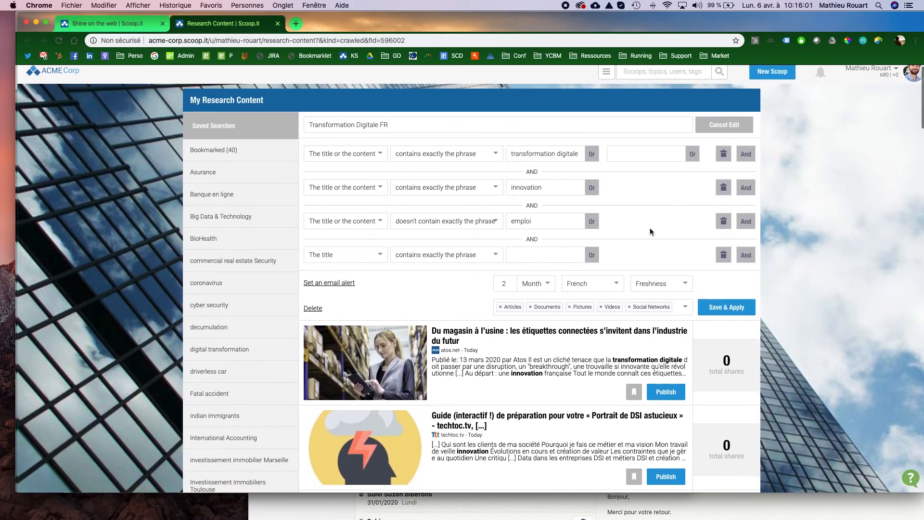